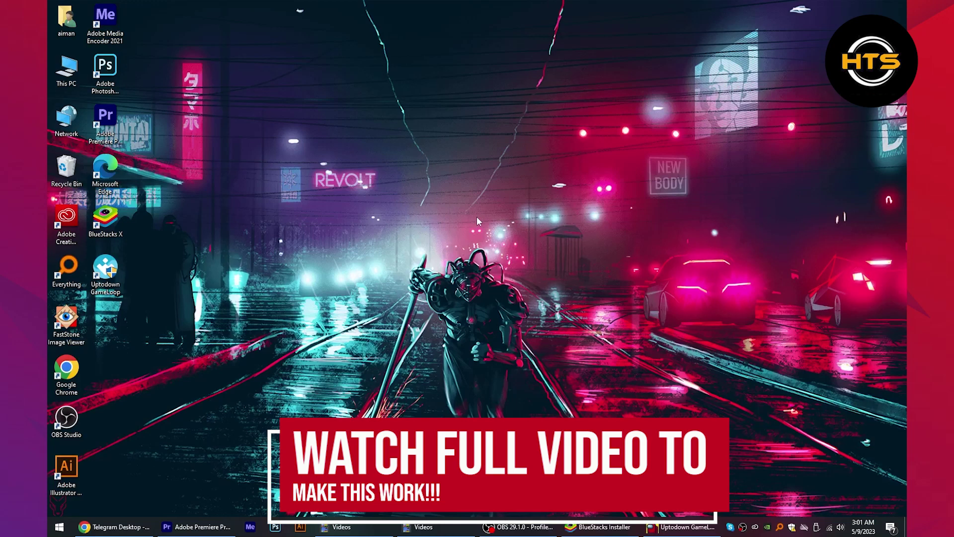
# Restore the Chrome window showing the Telegram Desktop download page from the taskbar
pyautogui.click(120, 526)
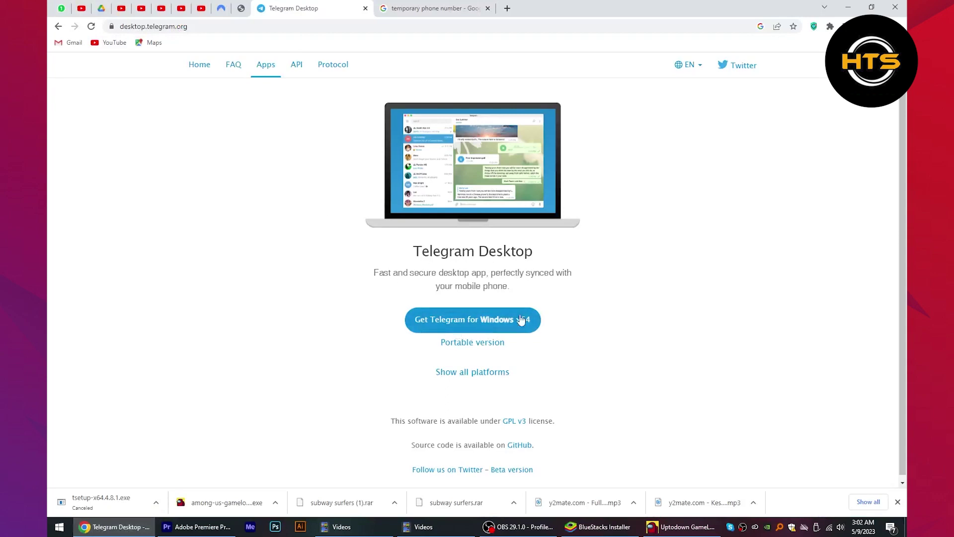
# Open receive-smss.com from the temporary phone number search results
pyautogui.hotkey('ctrl', 'Tab')
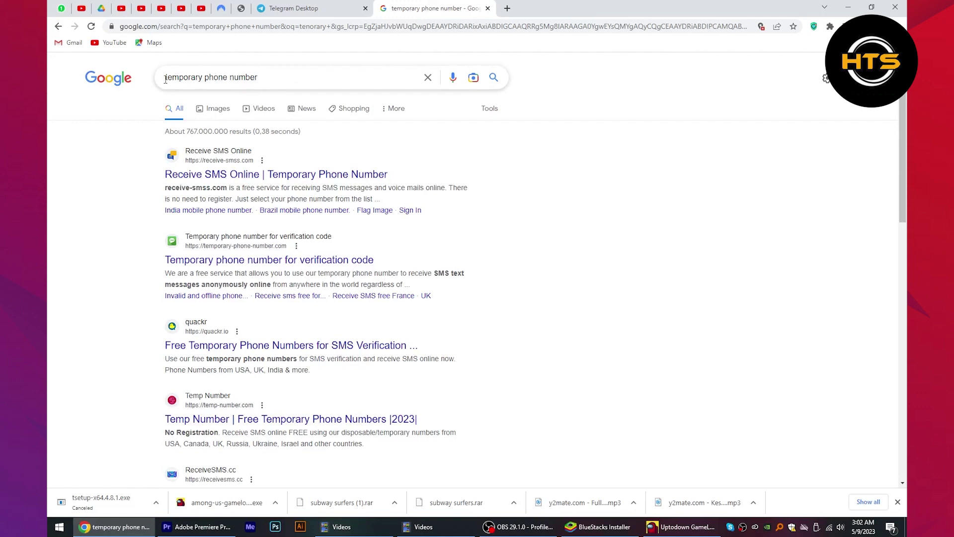
pyautogui.click(256, 175)
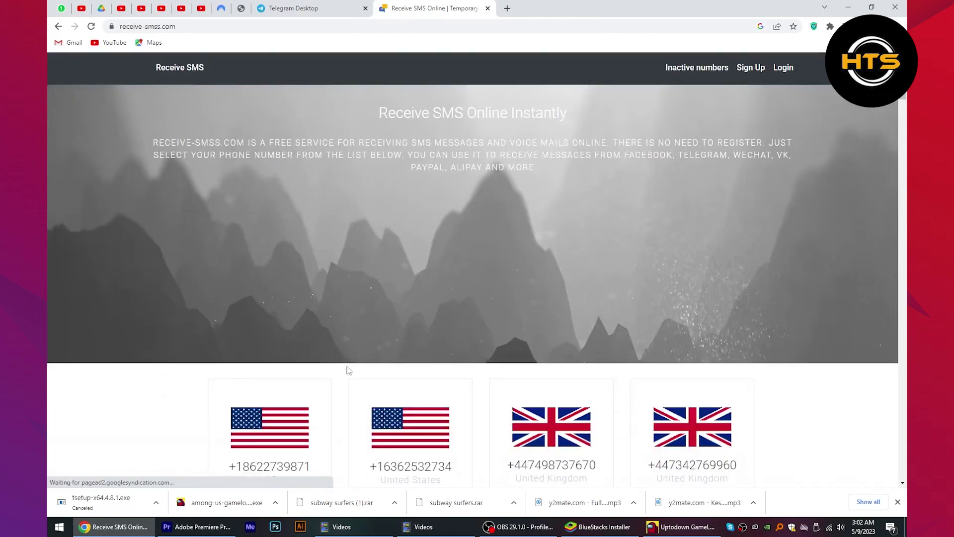
pyautogui.scroll(-3, 328, 380)
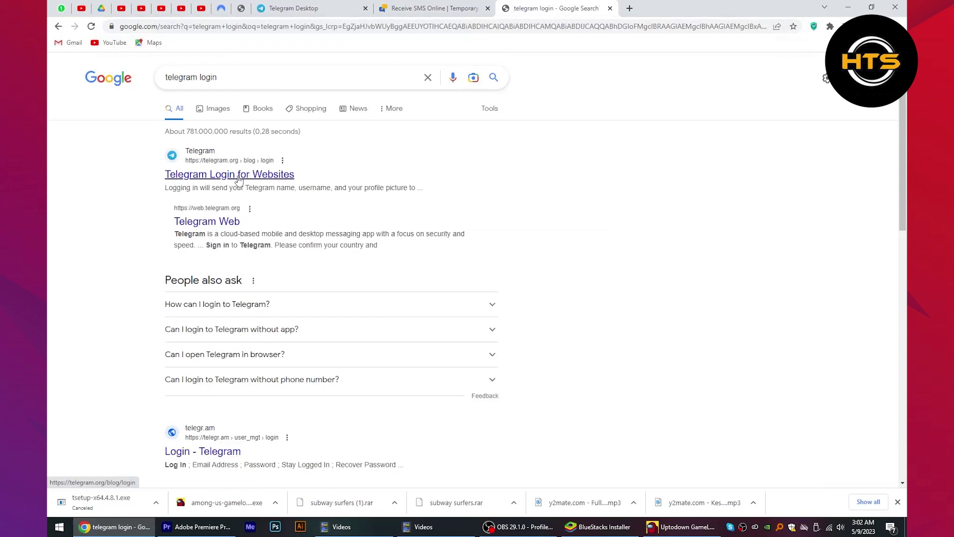
# Open Telegram Login for Websites to show its phone-number prompt, then return to Telegram Desktop
pyautogui.click(228, 178)
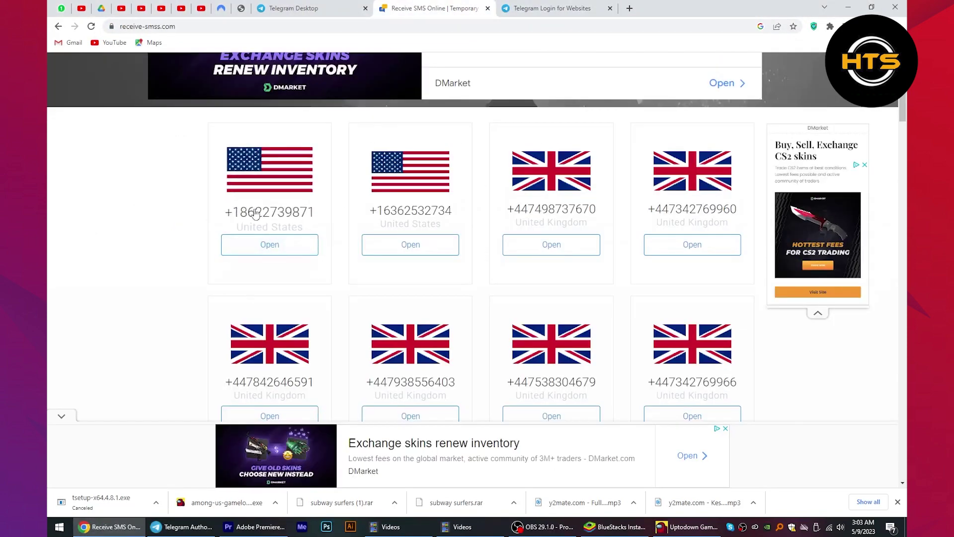
pyautogui.click(542, 9)
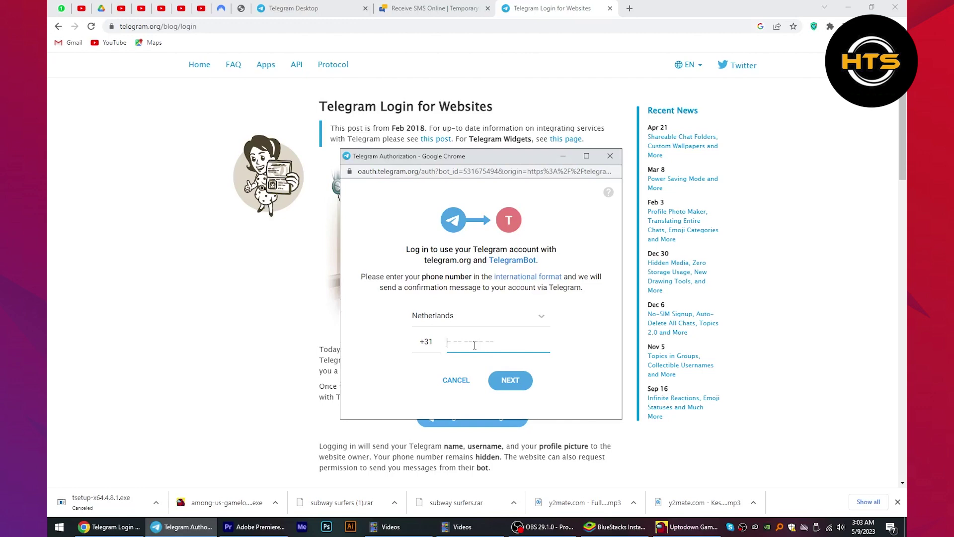
pyautogui.click(315, 7)
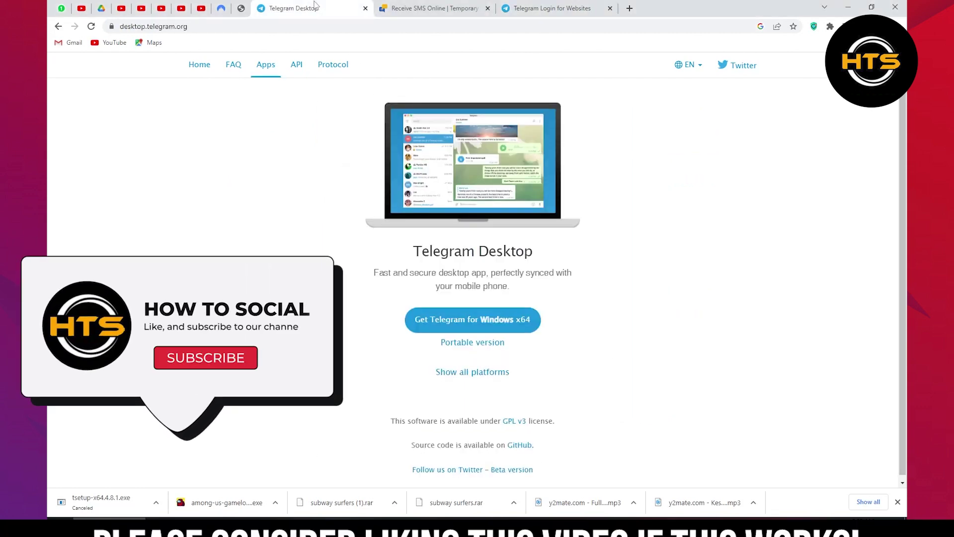